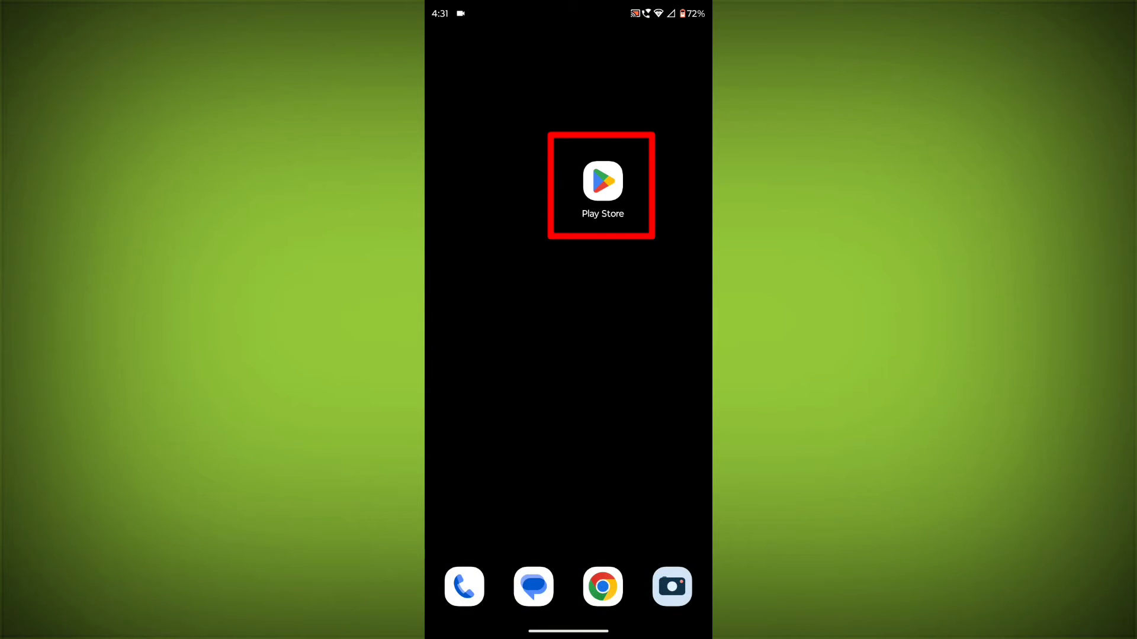
- Search Google Play for 'sonyliv' and open the Sony LIV store page showing it installed
left_click(602, 183)
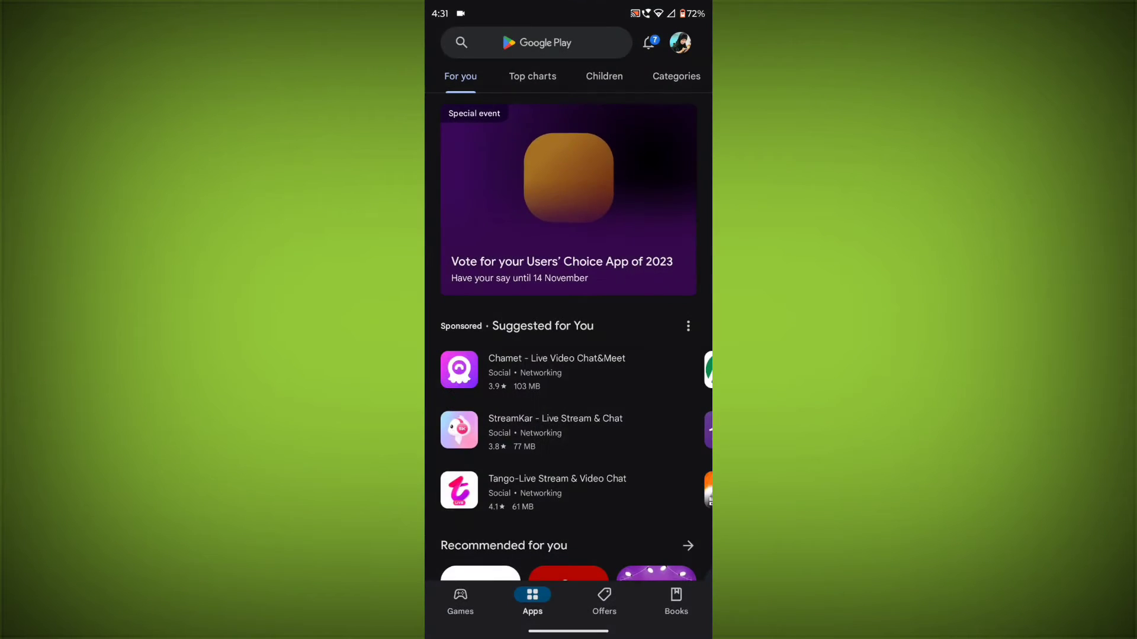
left_click(533, 42)
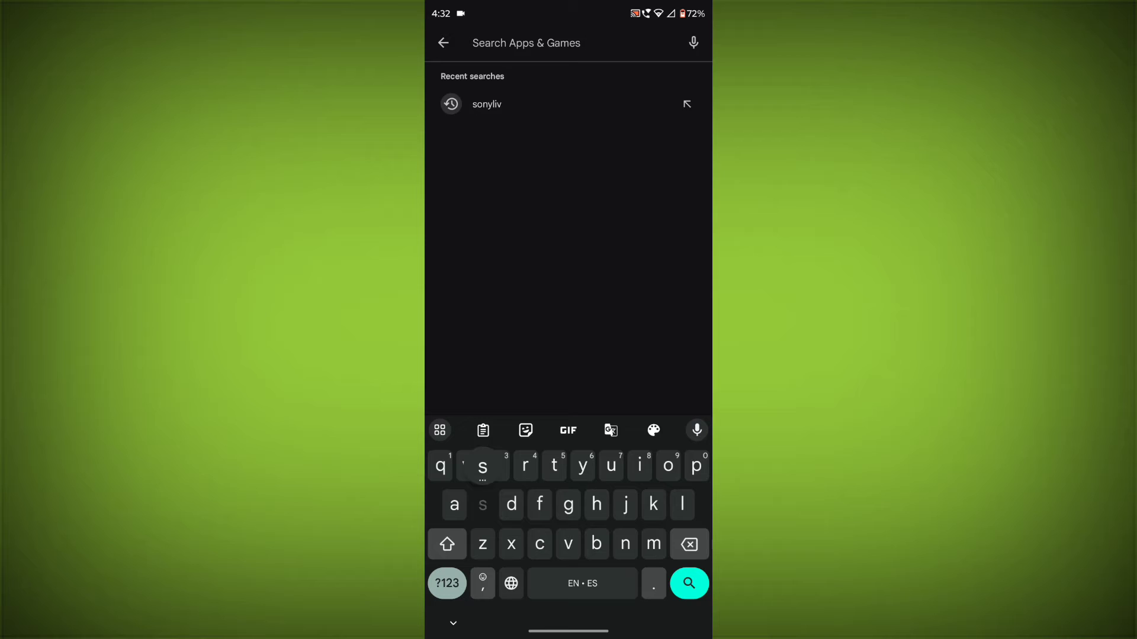
type("sonylic")
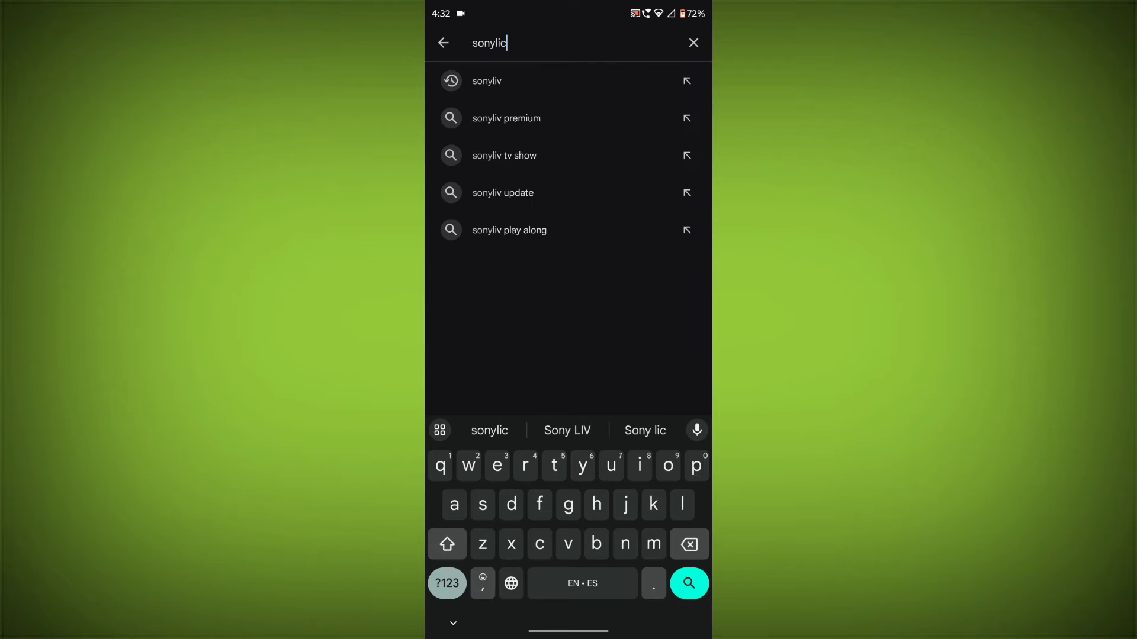
type("v")
left_click(688, 583)
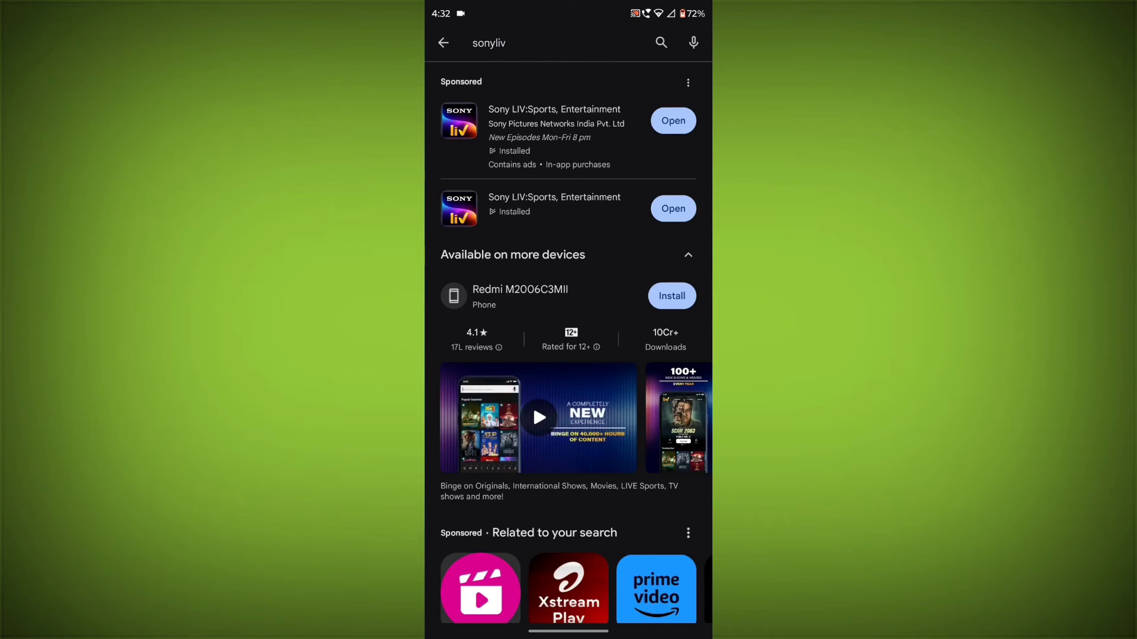
left_click(553, 205)
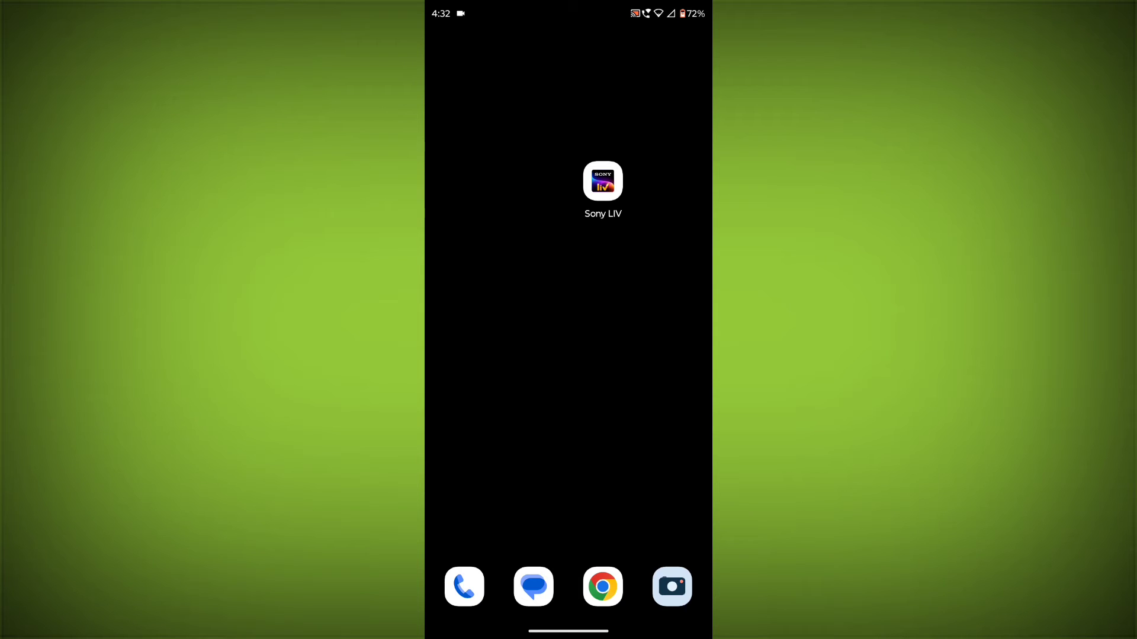
- Force-stop Sony LIV from its App info page, confirming with OK
left_click(604, 181)
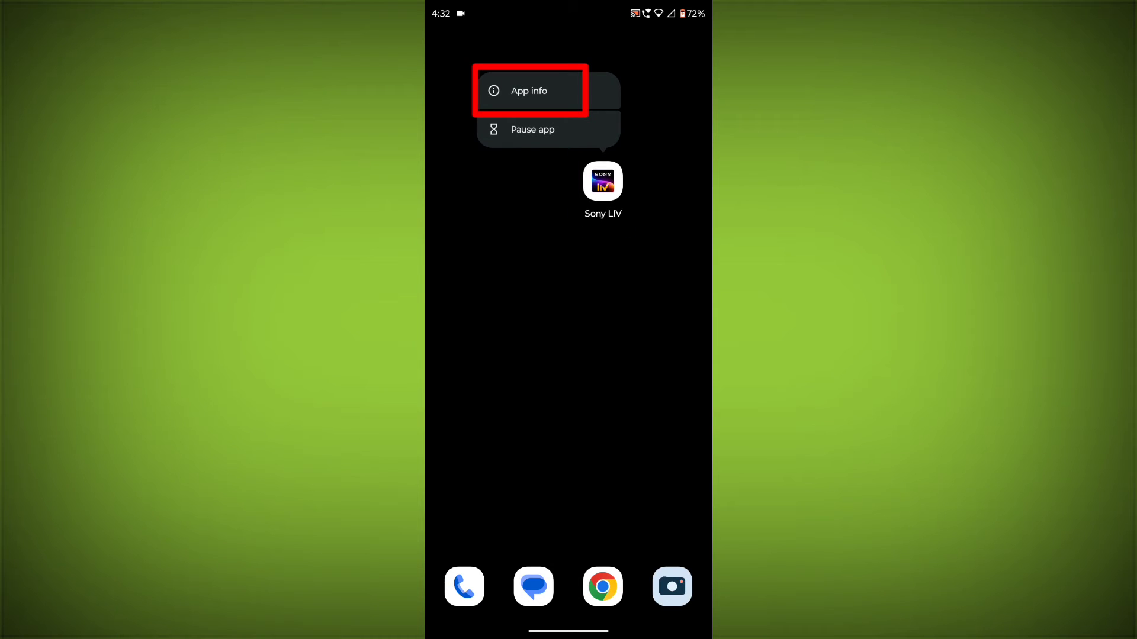
left_click(530, 90)
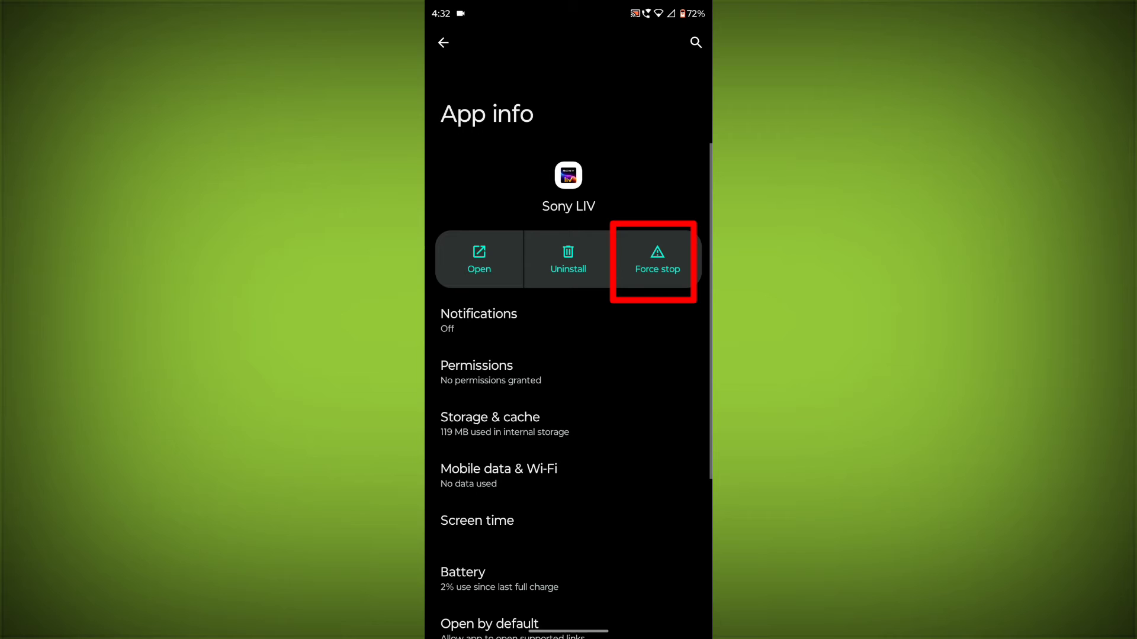
left_click(657, 260)
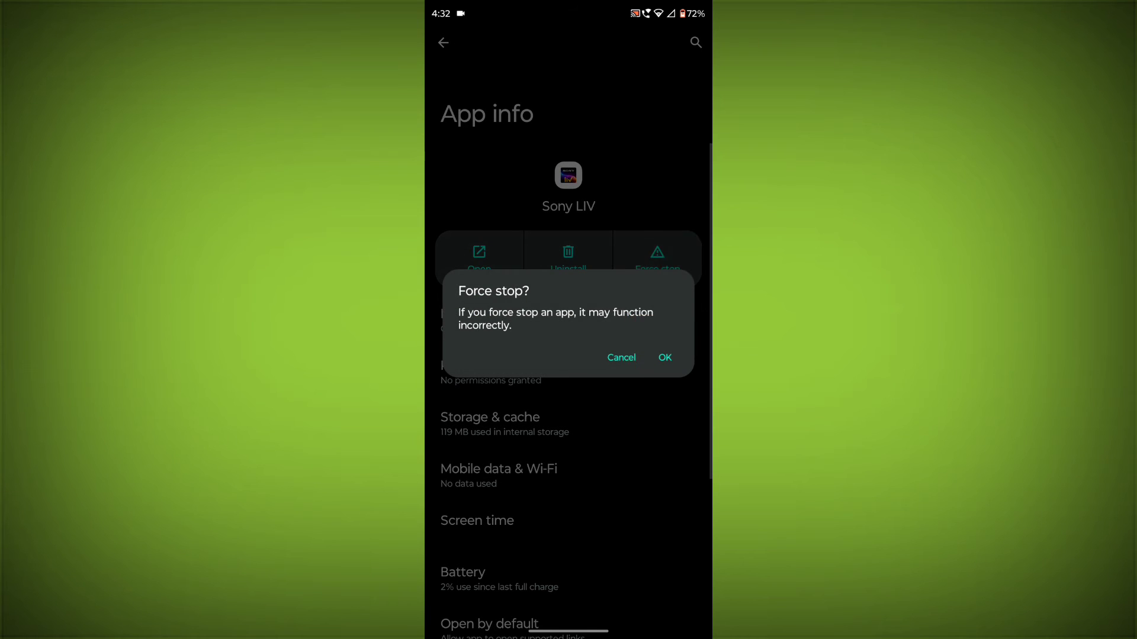
left_click(666, 357)
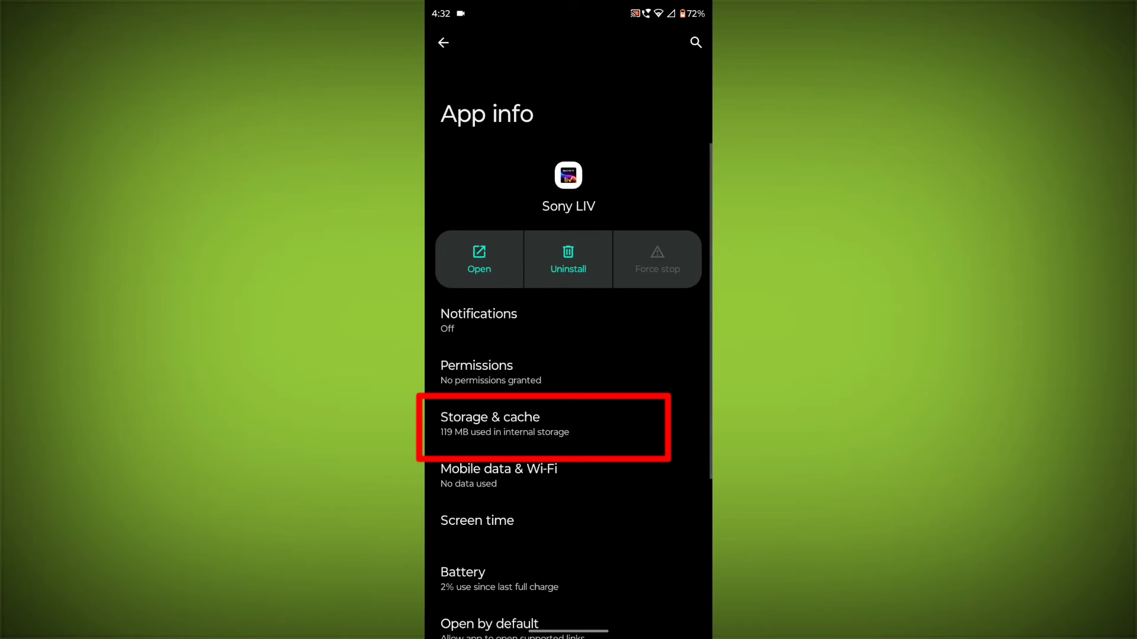
- Clear Sony LIV's cache and stored data from Storage & cache, confirming Delete
left_click(544, 425)
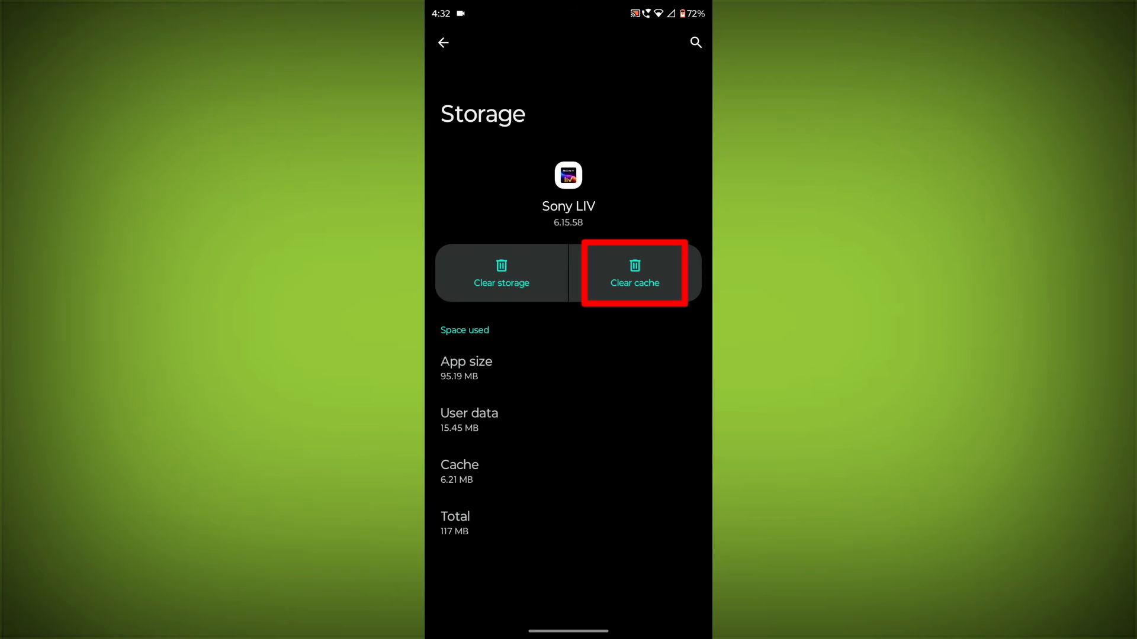
left_click(634, 273)
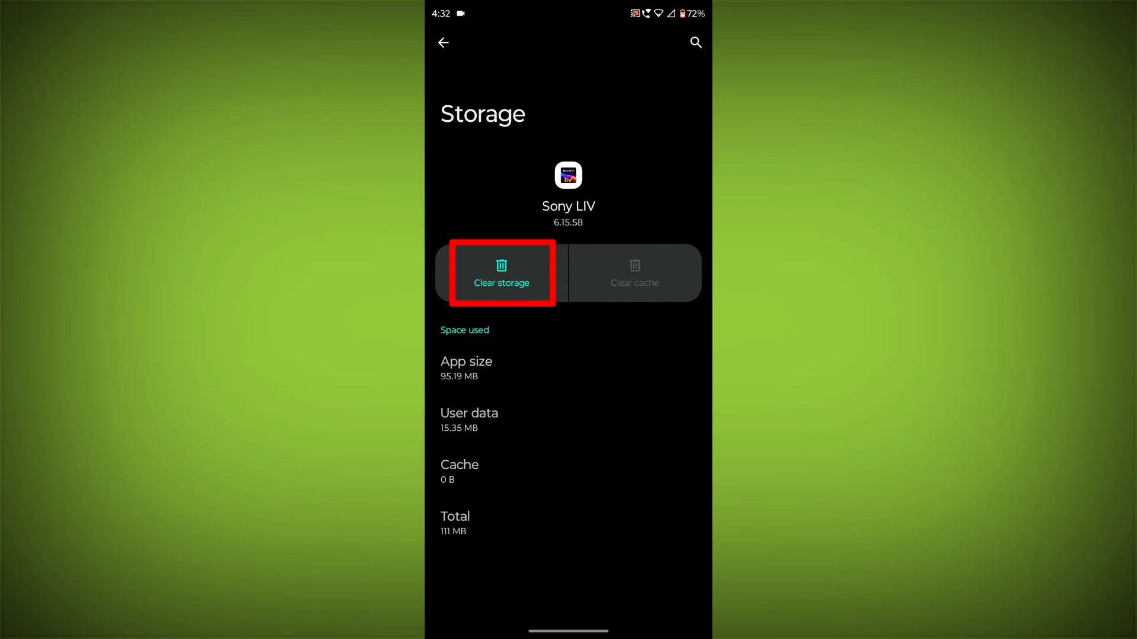
left_click(501, 273)
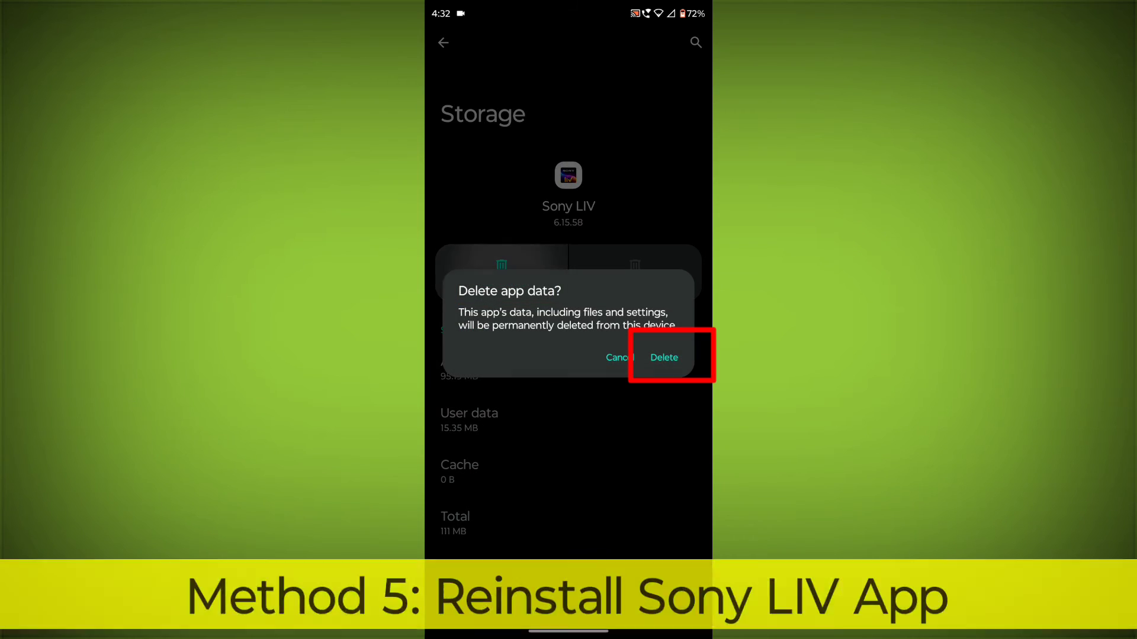
left_click(664, 355)
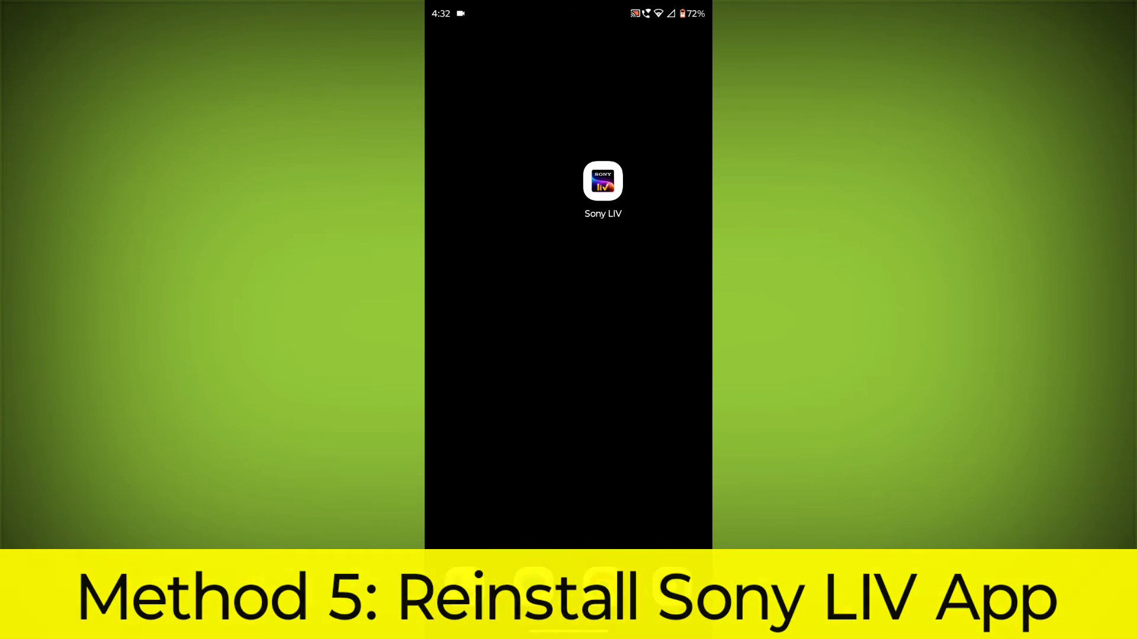
- Remove Sony LIV via the home-screen Uninstall target, confirming with OK
left_click(603, 182)
left_click_drag(603, 182, 616, 67)
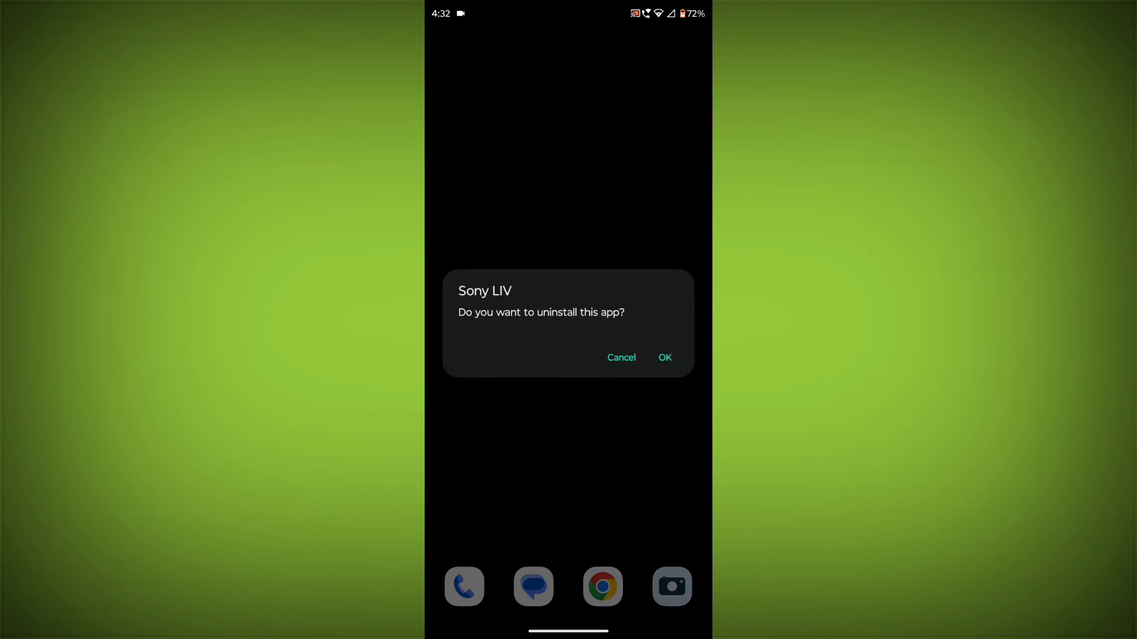
left_click(664, 357)
- Start reinstalling Sony LIV: Sports, Entertainment from its Google Play page
left_click(593, 182)
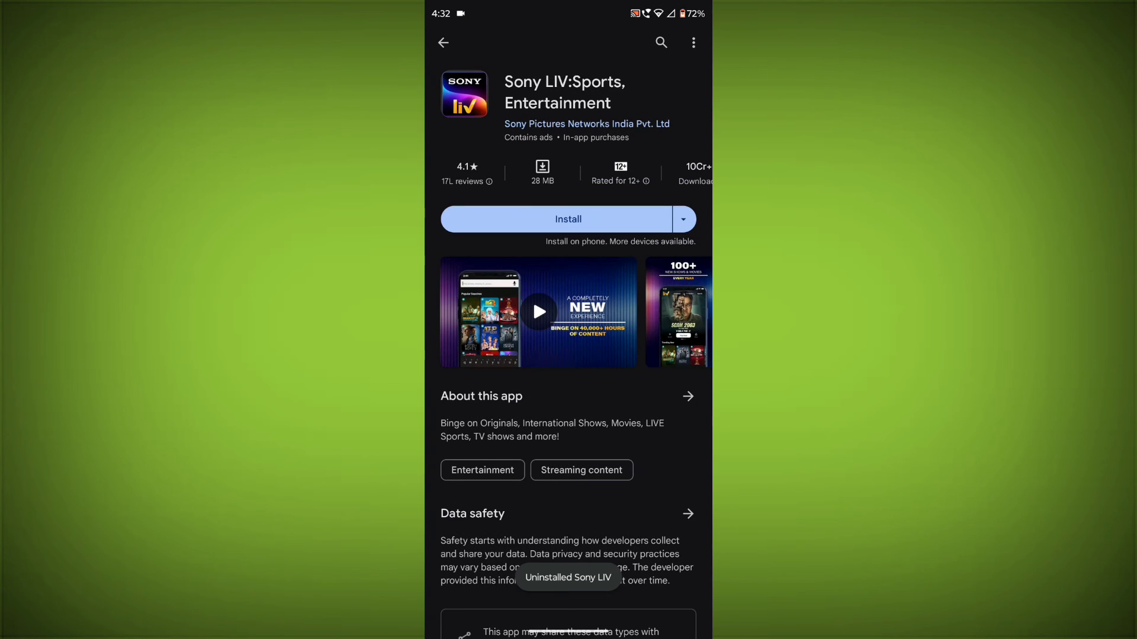
left_click(562, 219)
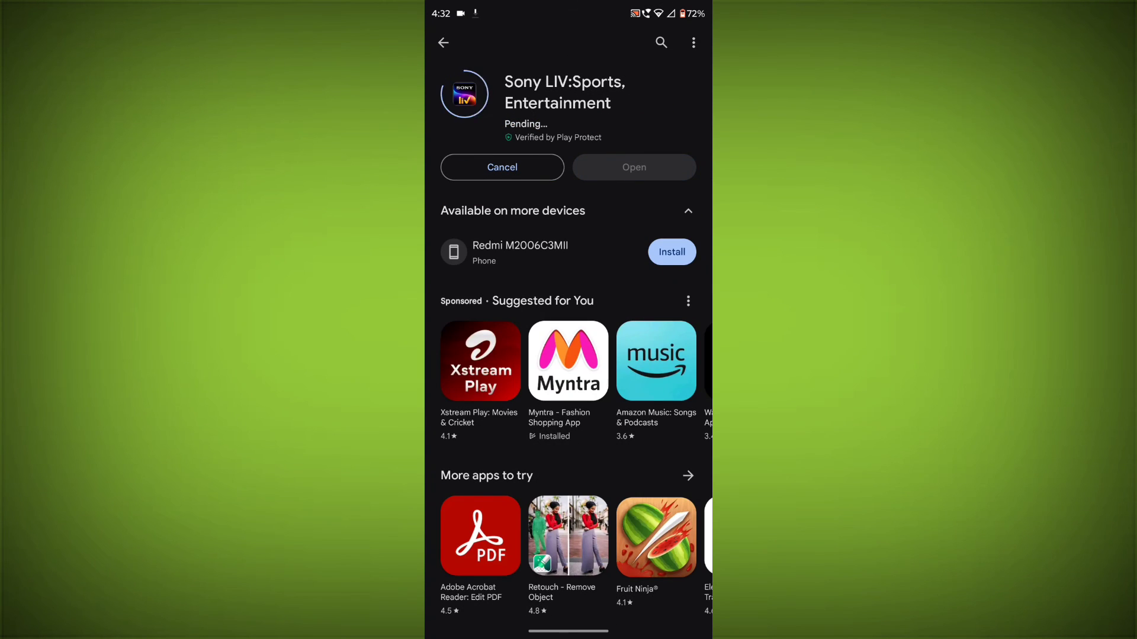